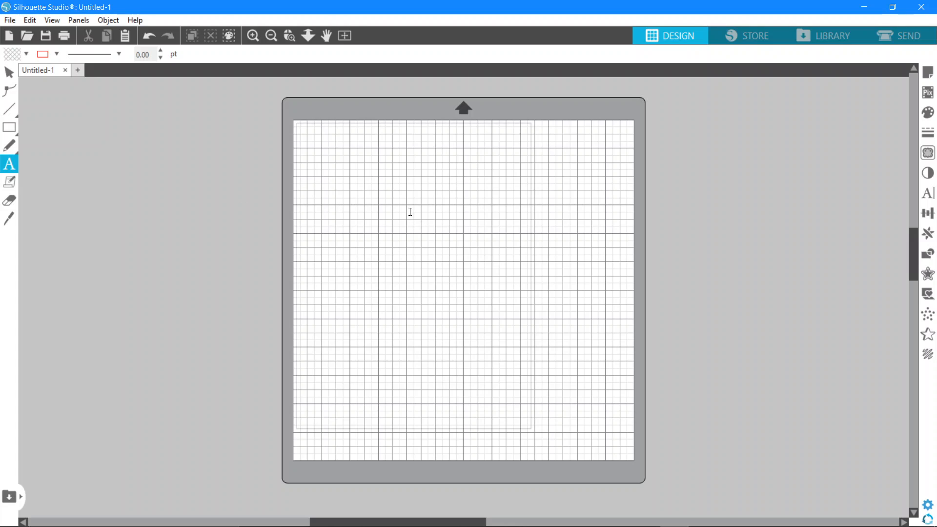
Enter the first name as a text object on the upper part of the mat and select it
click(399, 193)
text(Shonda)
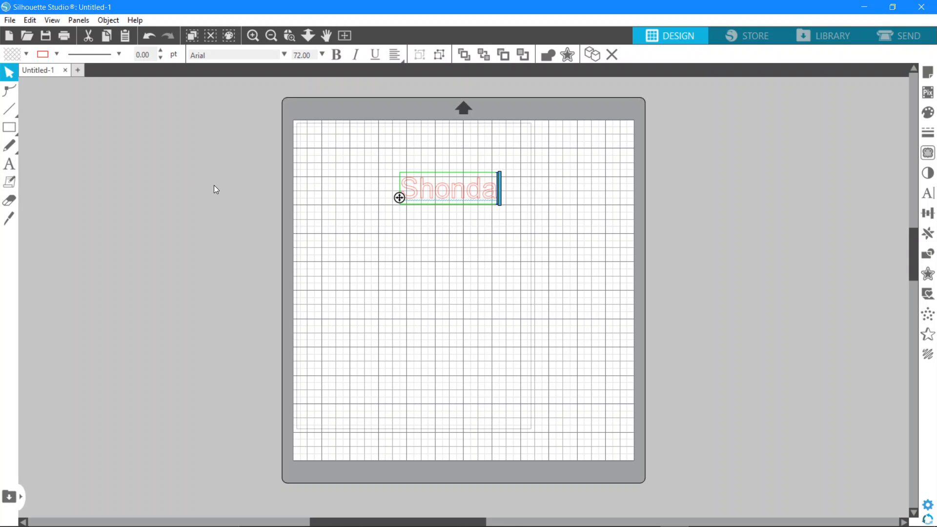
click(432, 222)
click(416, 181)
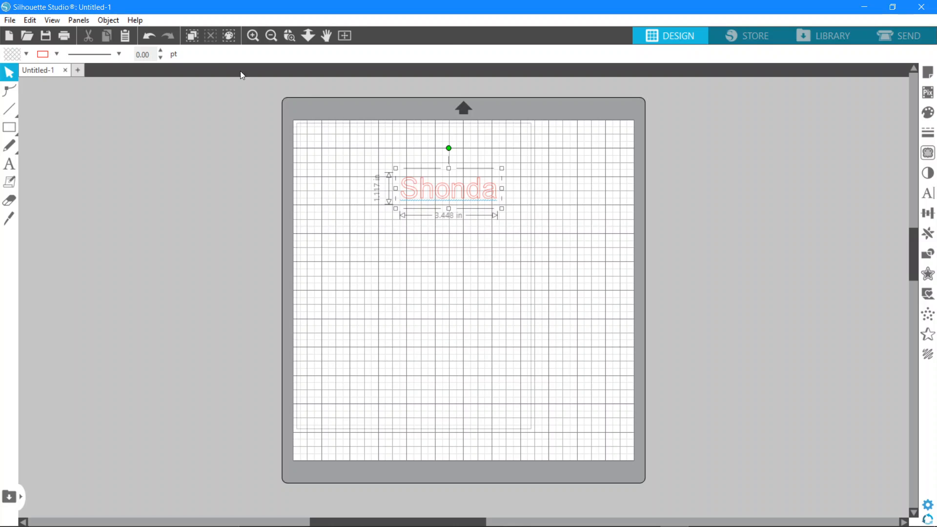
Set the name's font to Andrea Bilarosa and enlarge the text to about 5.75 in wide
click(284, 55)
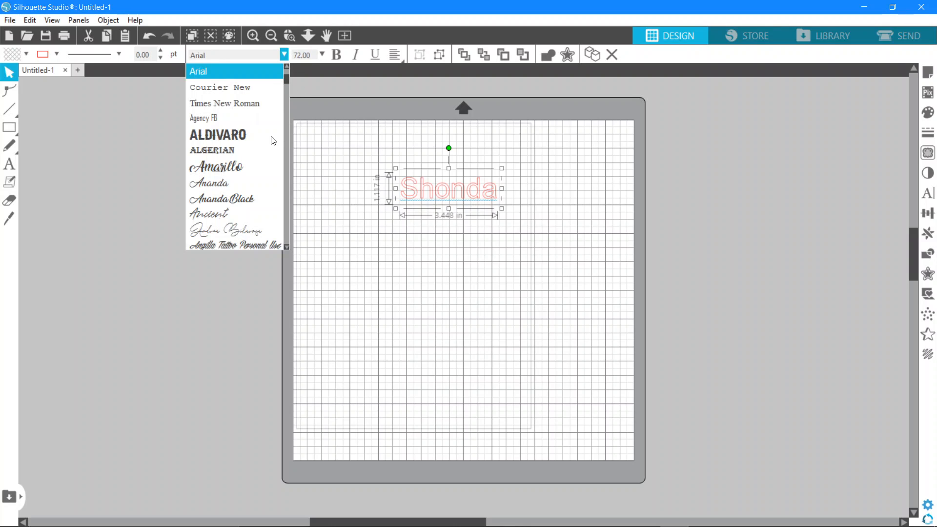
click(248, 233)
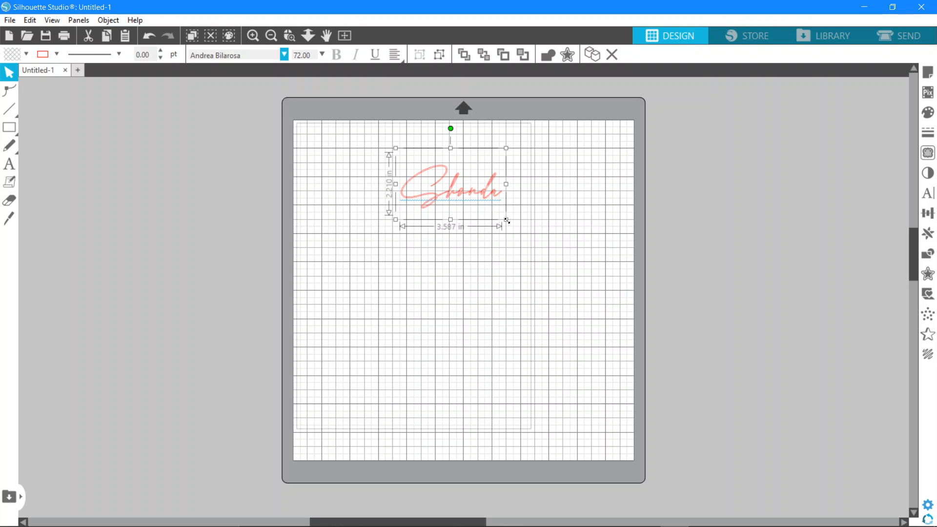
drag(503, 221, 569, 274)
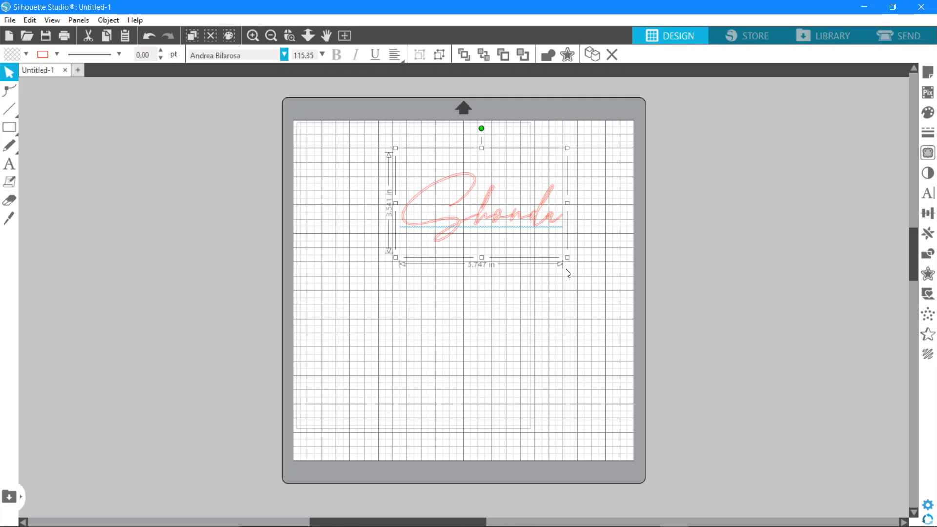
Change the name's font to Ananda Black and weld its overlapping letters
click(284, 55)
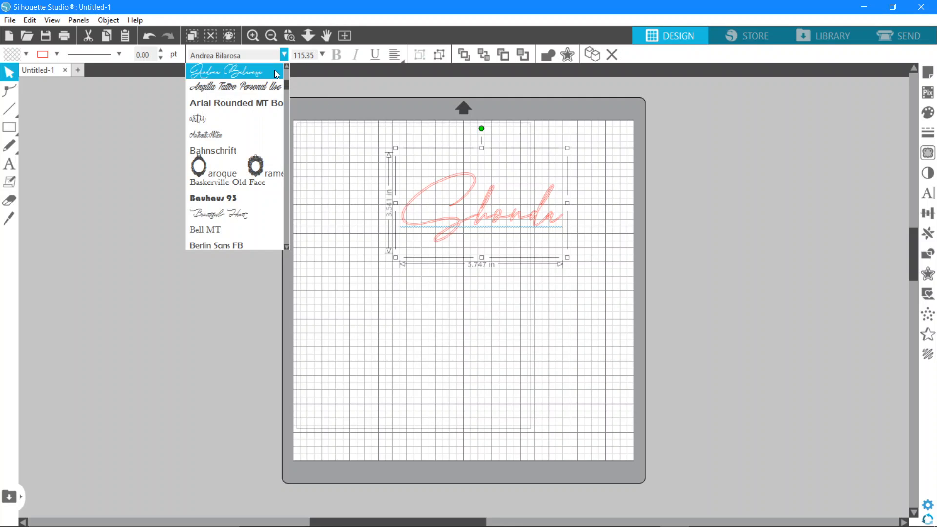
scroll(262, 92, up, 1)
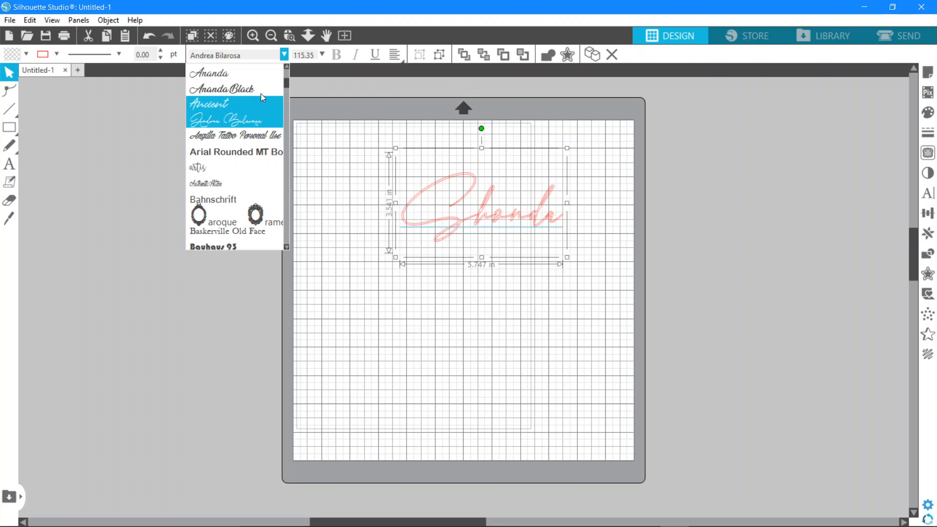
click(260, 90)
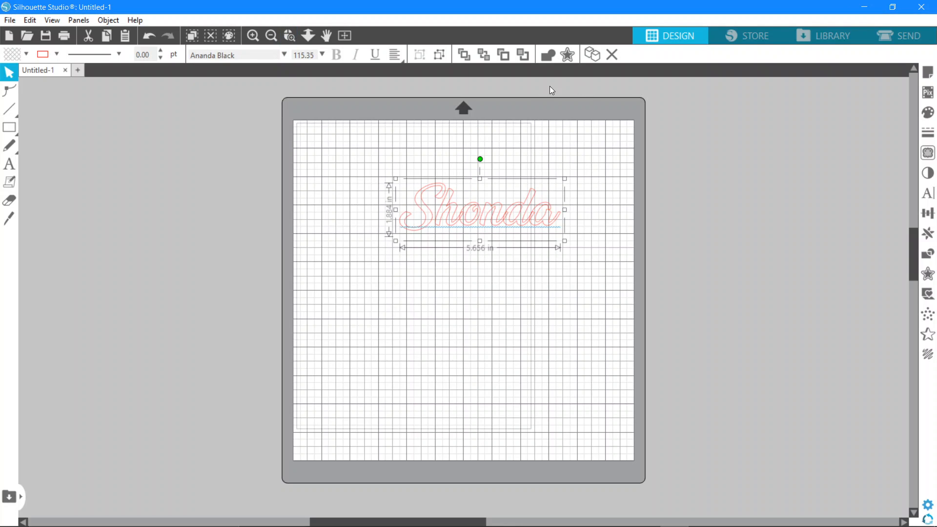
click(546, 51)
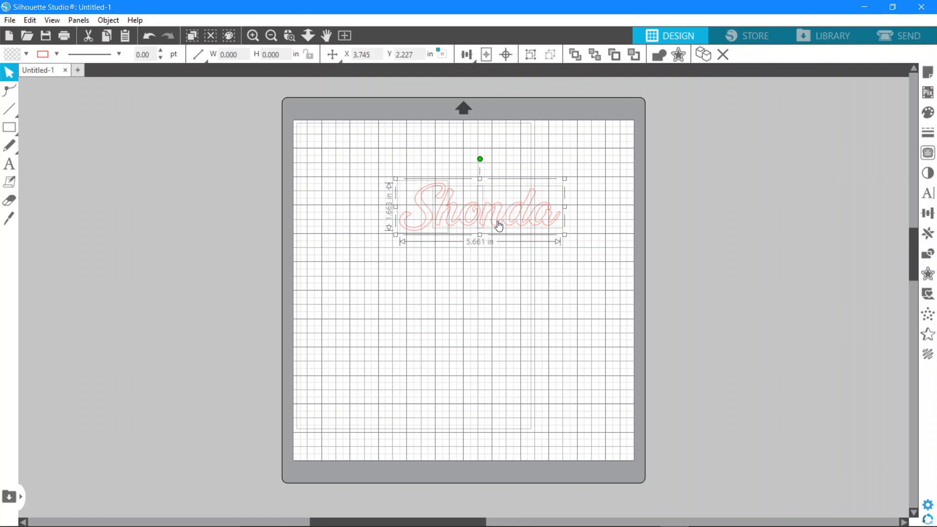
Enlarge the welded name to about 8.4 in wide and position it at about X 2.0 in, Y 1.48 in
drag(499, 226, 473, 211)
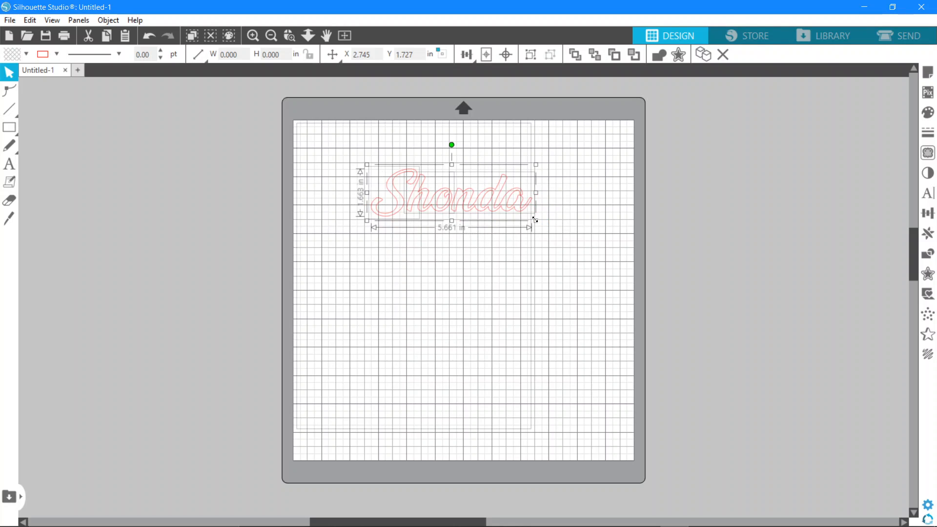
drag(536, 220, 610, 272)
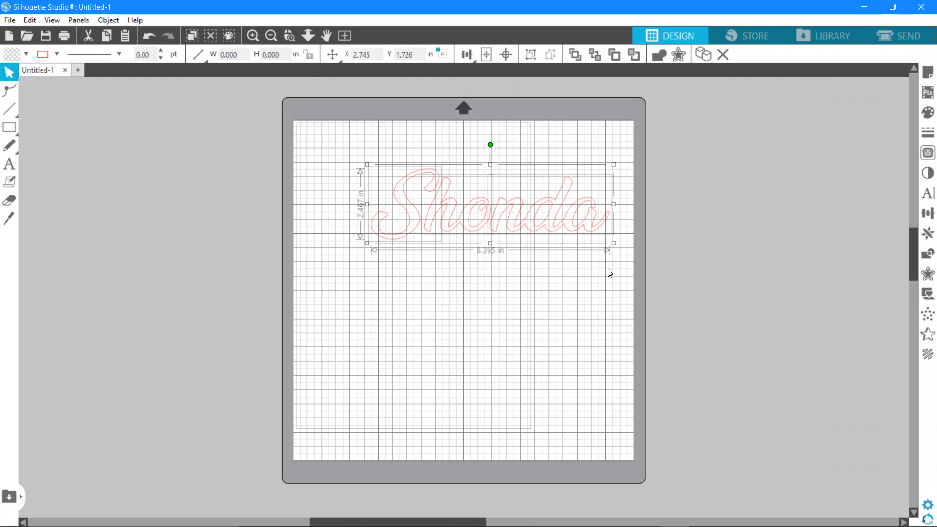
drag(509, 227, 497, 221)
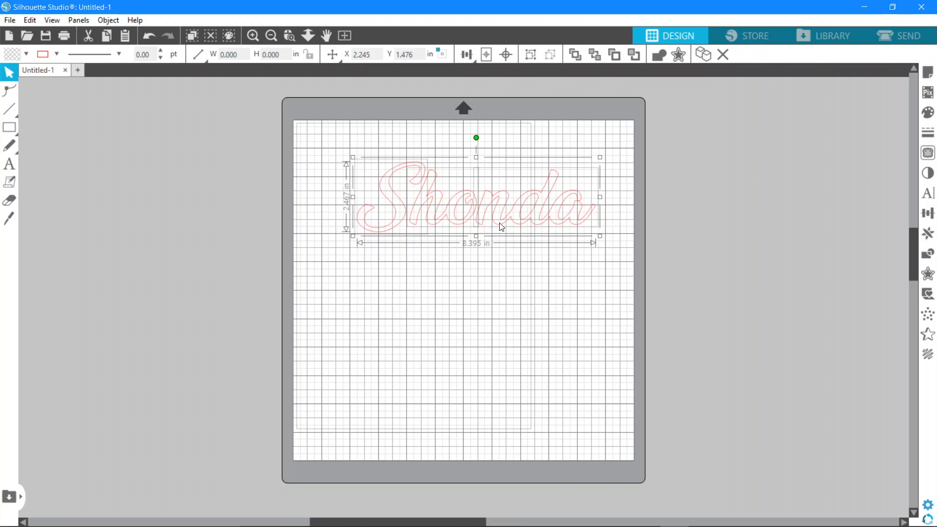
key(Left)
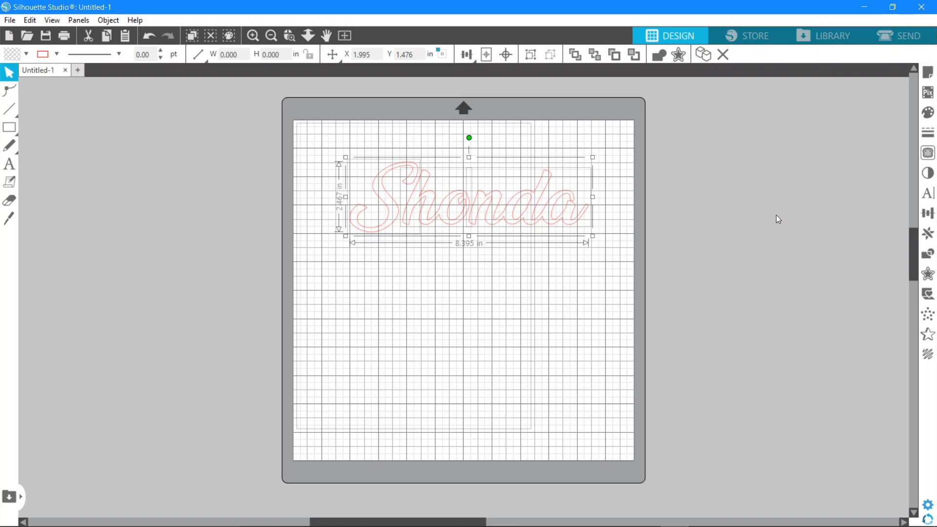
Select all pieces of the welded name and open the Line Effects settings
click(521, 288)
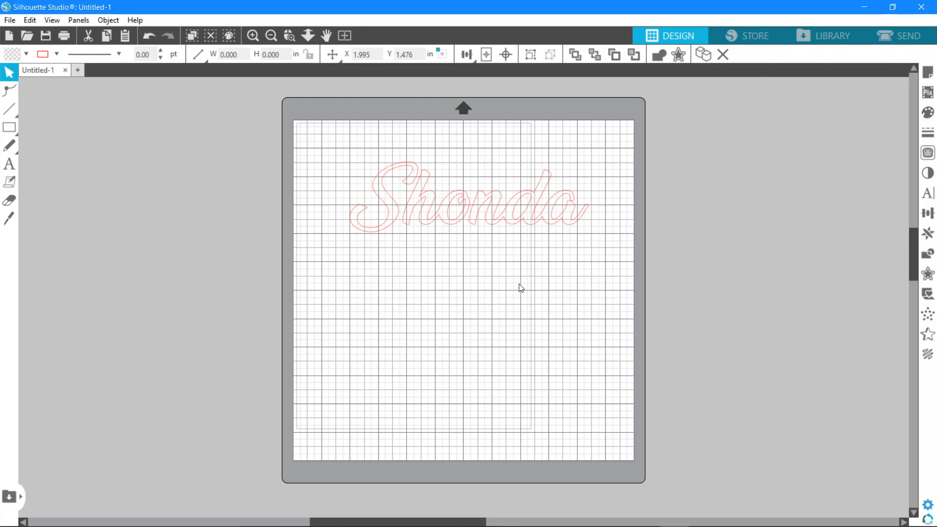
click(518, 218)
drag(324, 199, 645, 230)
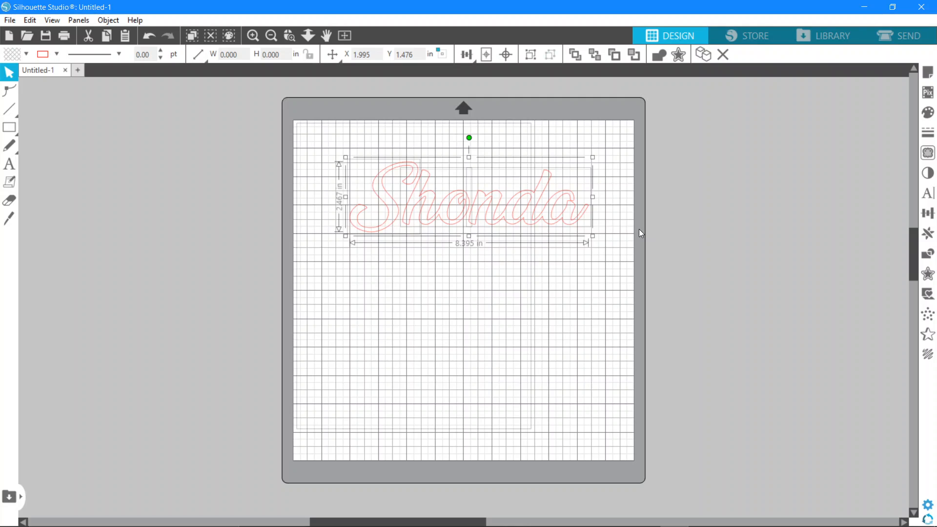
click(928, 355)
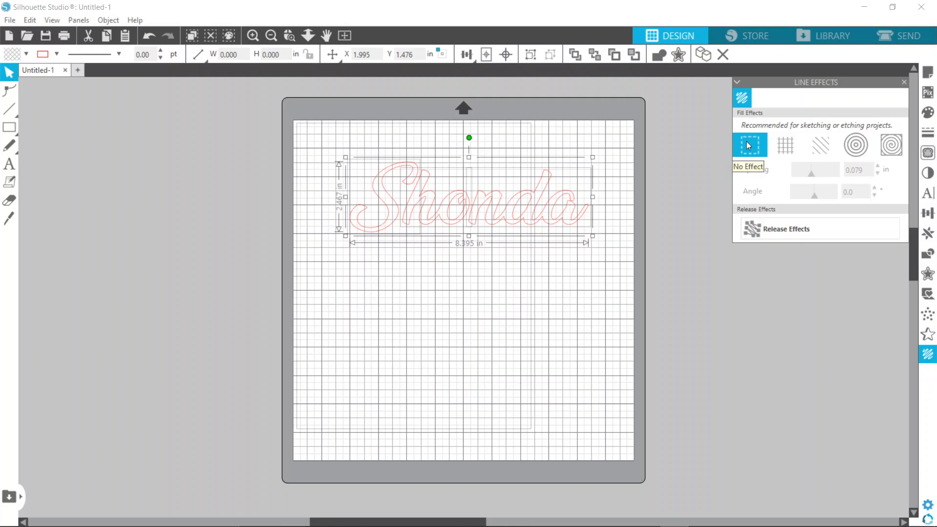
Try the crosshatch, parallel line, concentric and spiral fill effects on the name
click(792, 149)
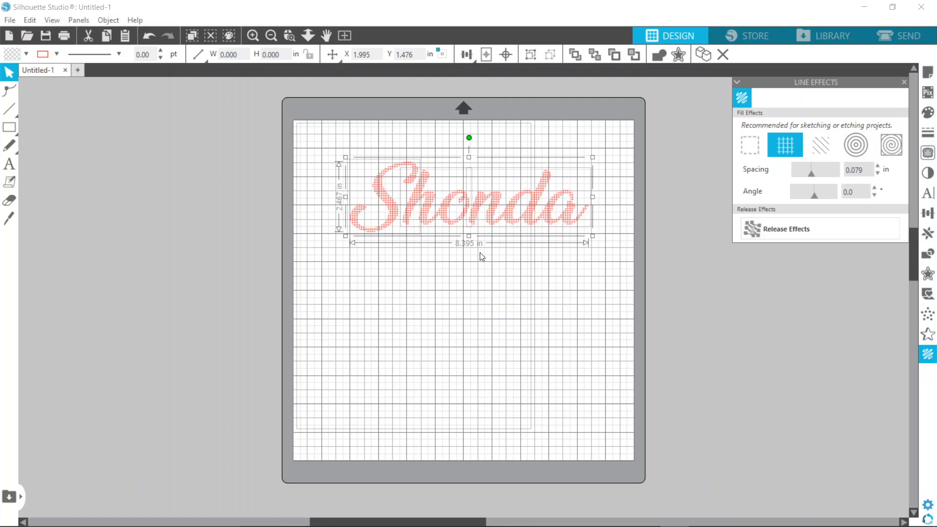
click(819, 147)
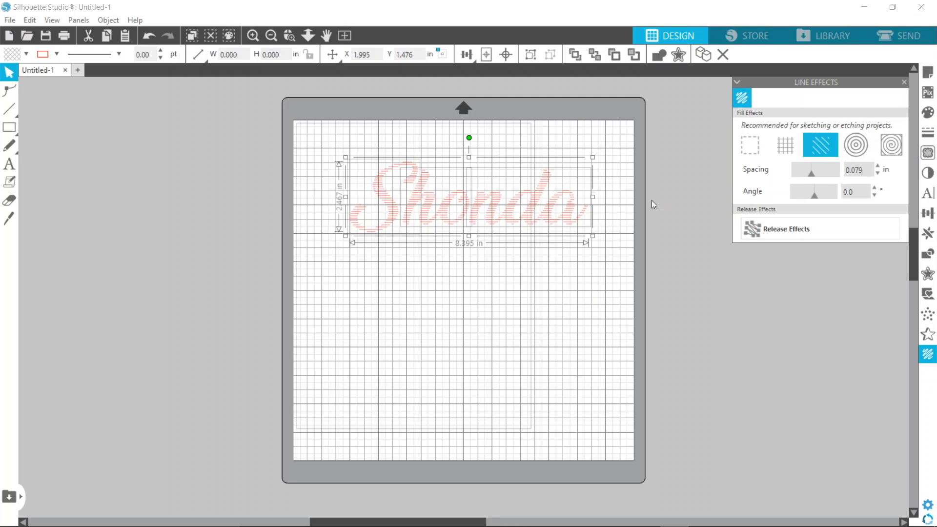
click(851, 149)
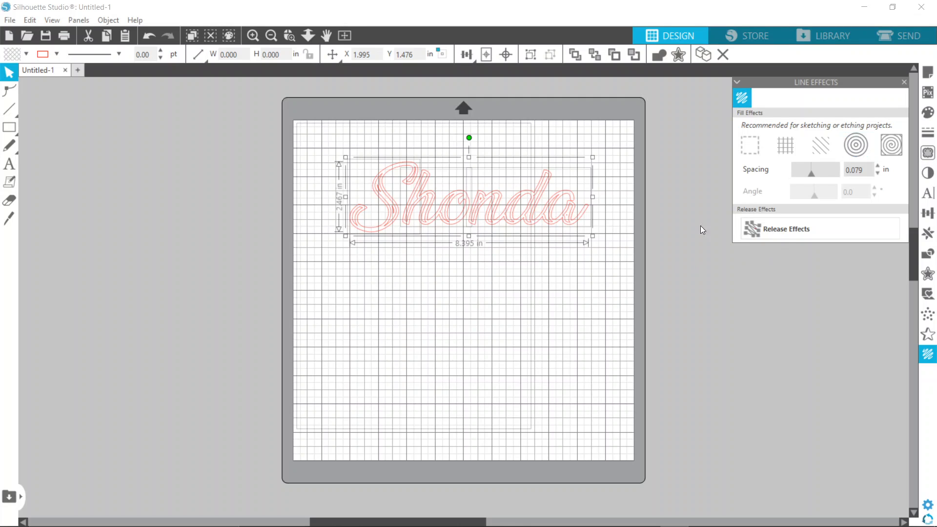
click(894, 148)
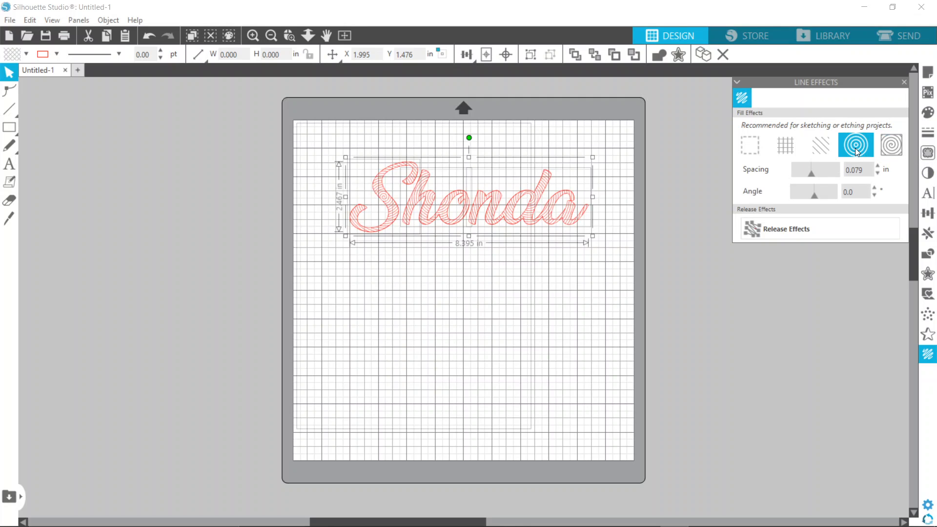
click(856, 148)
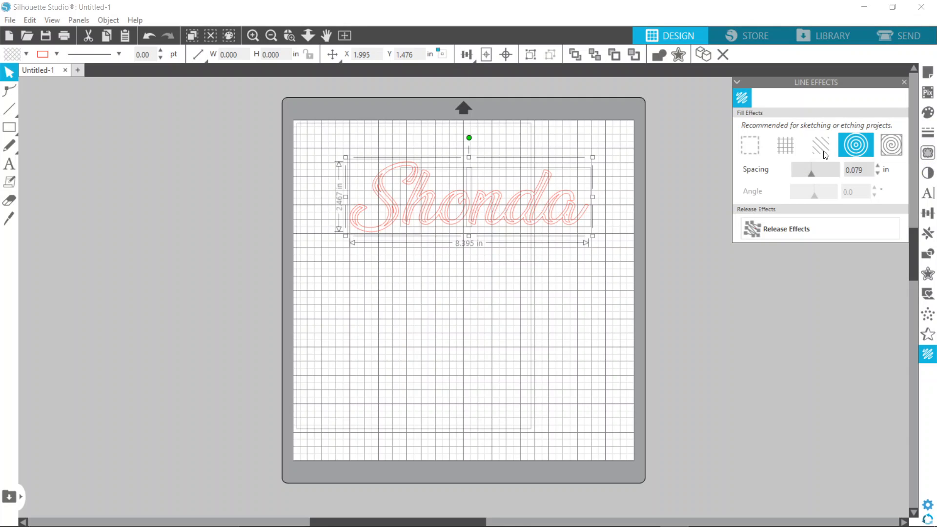
click(784, 147)
Apply the concentric fill effect to the name and set its line spacing to 0.005 in
click(848, 149)
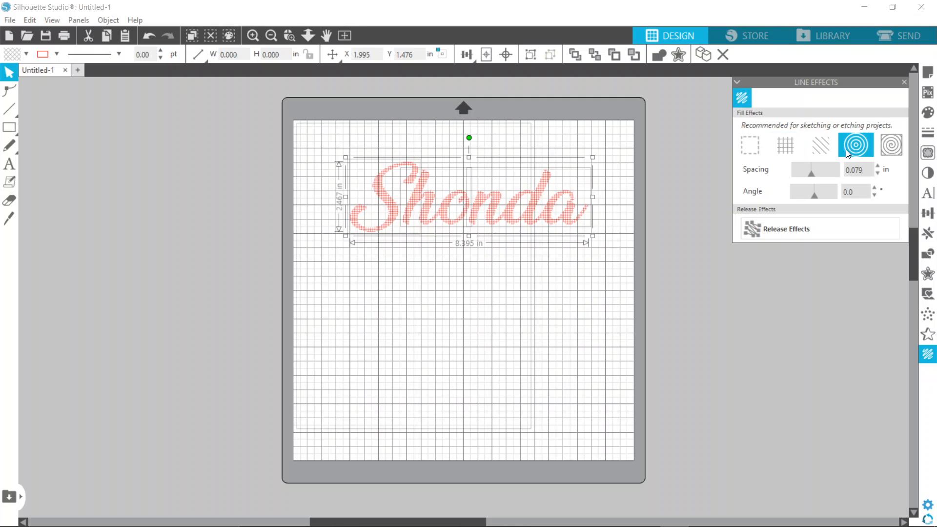
click(810, 175)
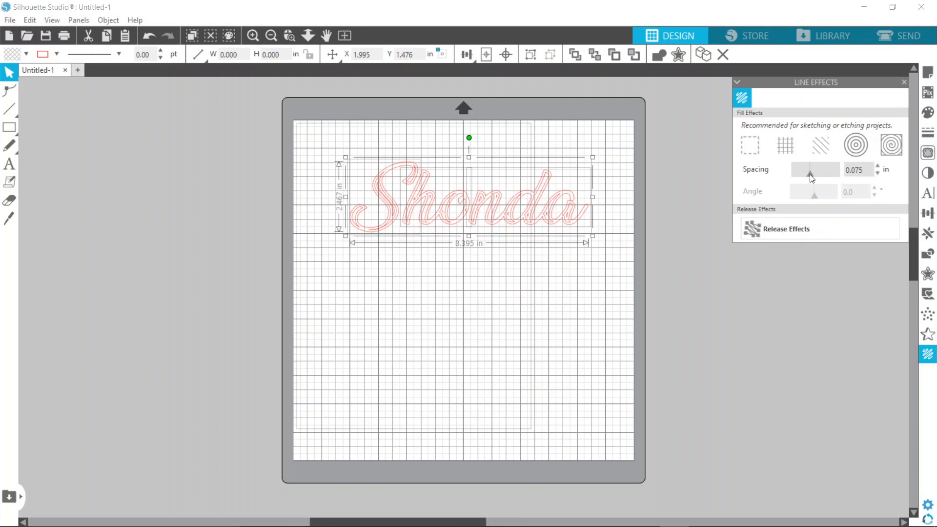
drag(811, 179, 820, 177)
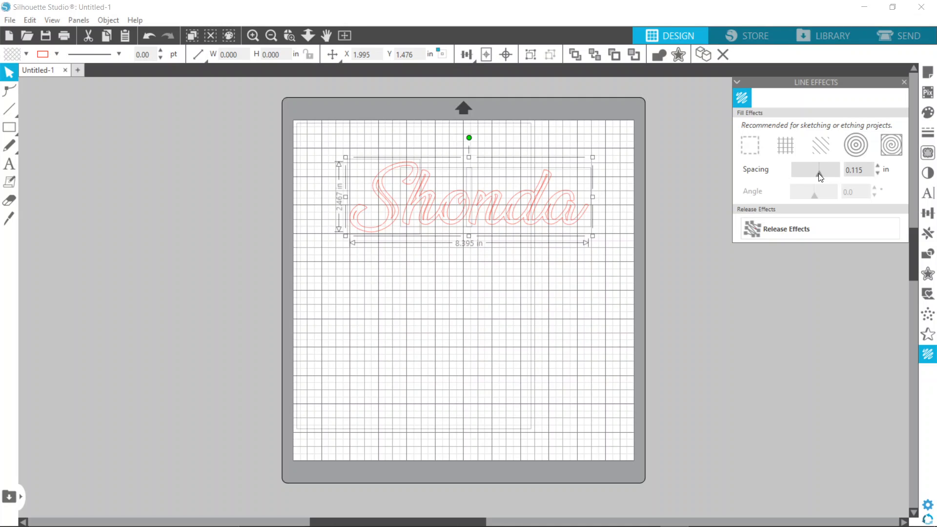
mouse_move(821, 177)
mouse_down()
mouse_move(828, 175)
mouse_move(794, 182)
mouse_up()
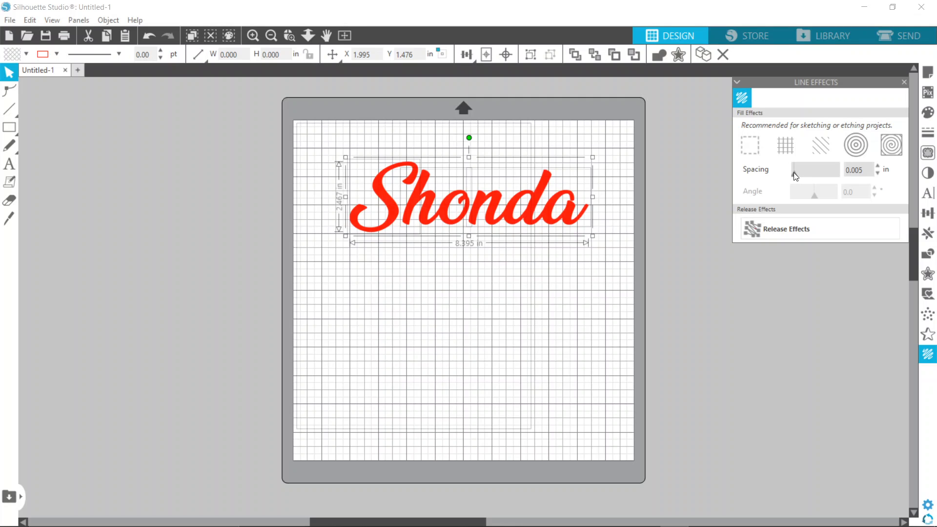
click(794, 172)
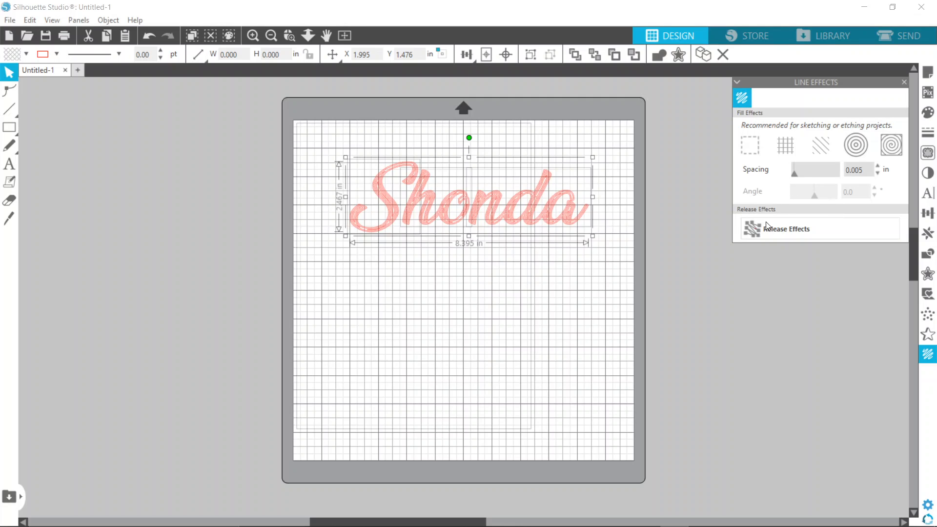
Select all pieces of the filled name and scale it down proportionally to about 1.44 in wide
click(454, 268)
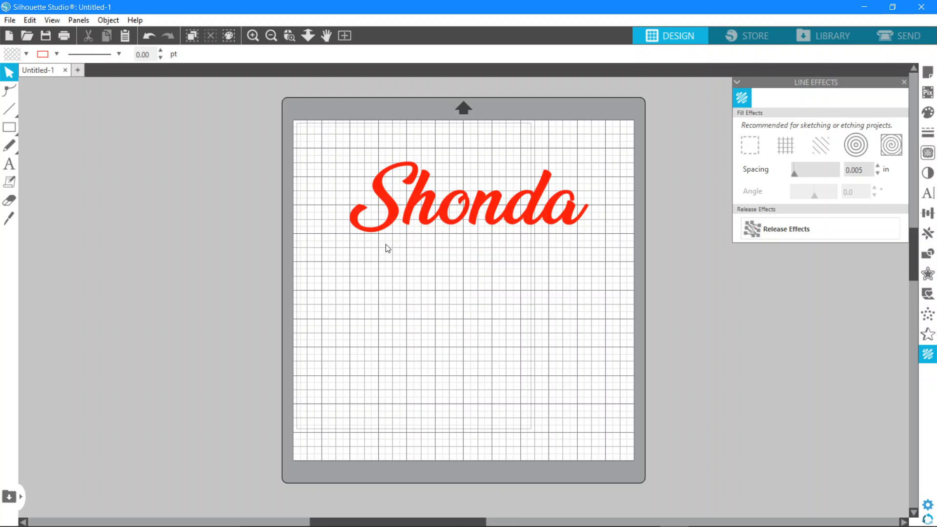
click(442, 201)
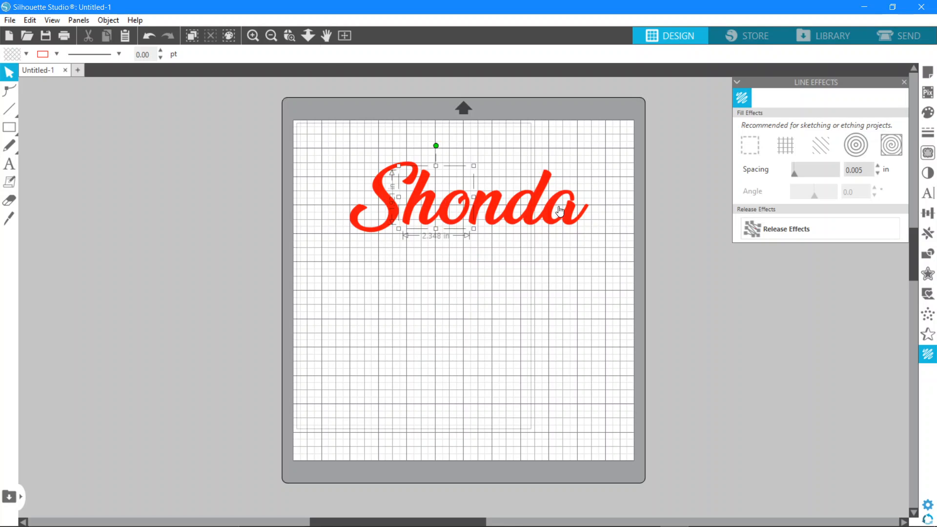
drag(331, 205, 594, 235)
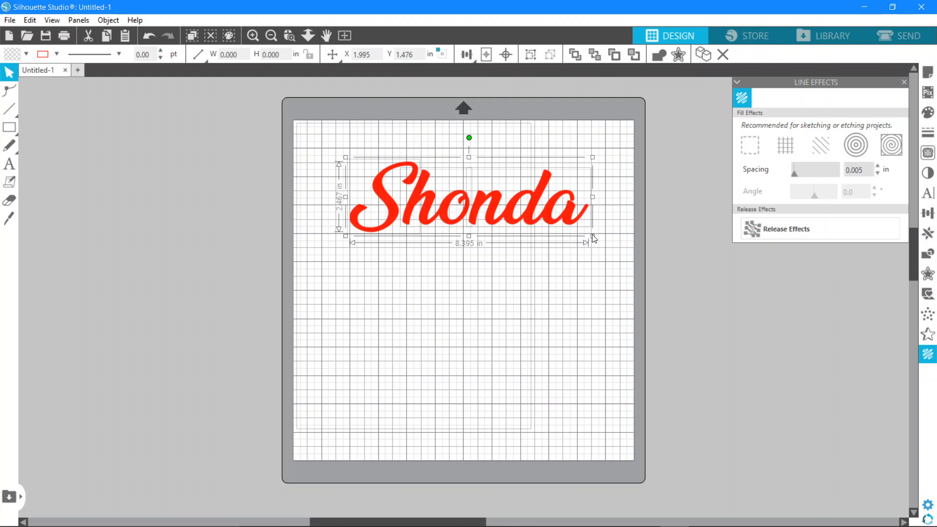
drag(594, 237, 573, 266)
click(573, 267)
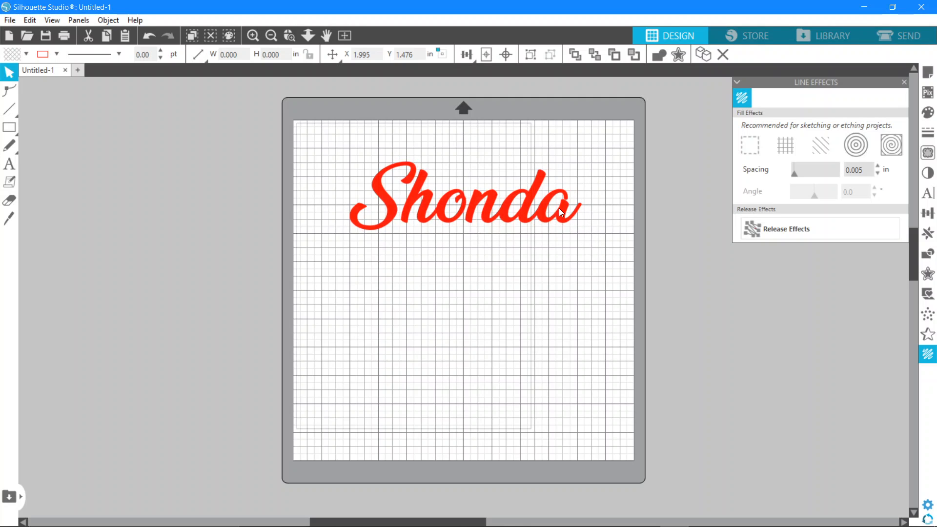
click(559, 208)
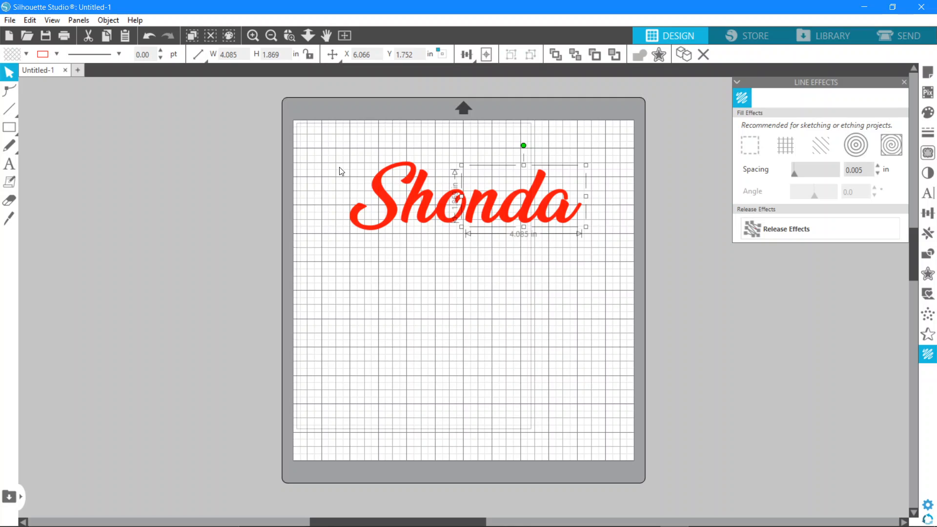
drag(341, 171, 566, 234)
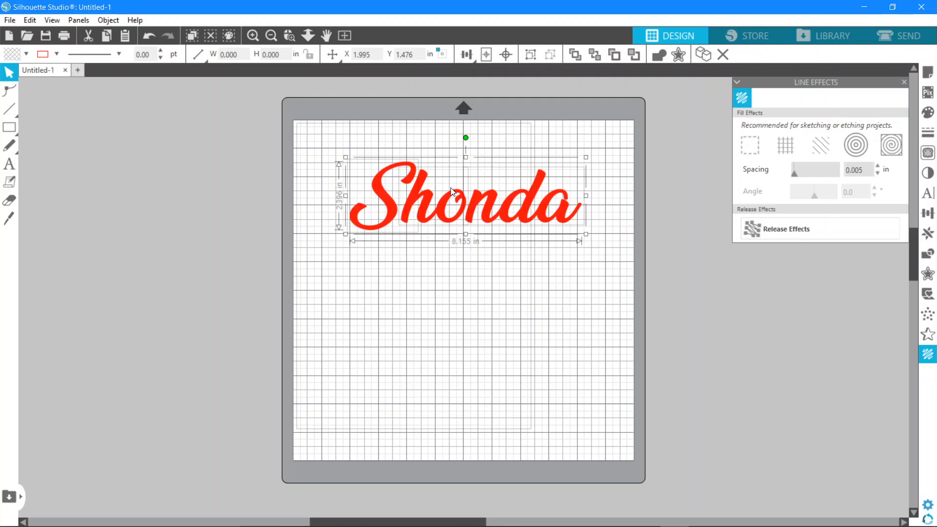
key(ctrl+z)
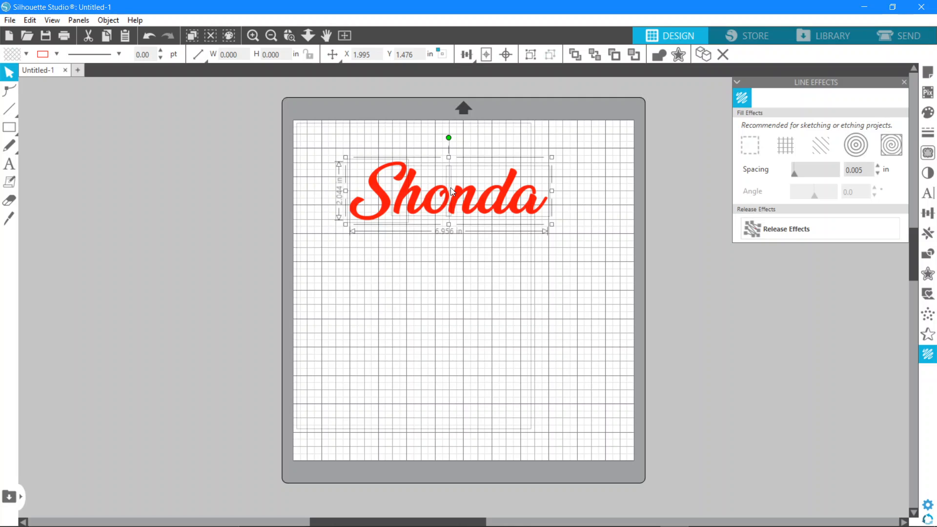
key(ctrl+z)
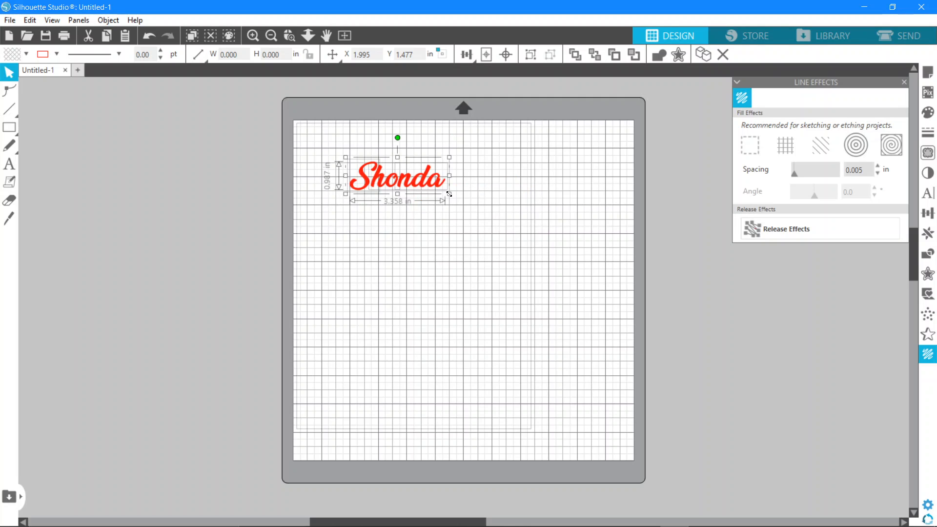
key(ctrl+z)
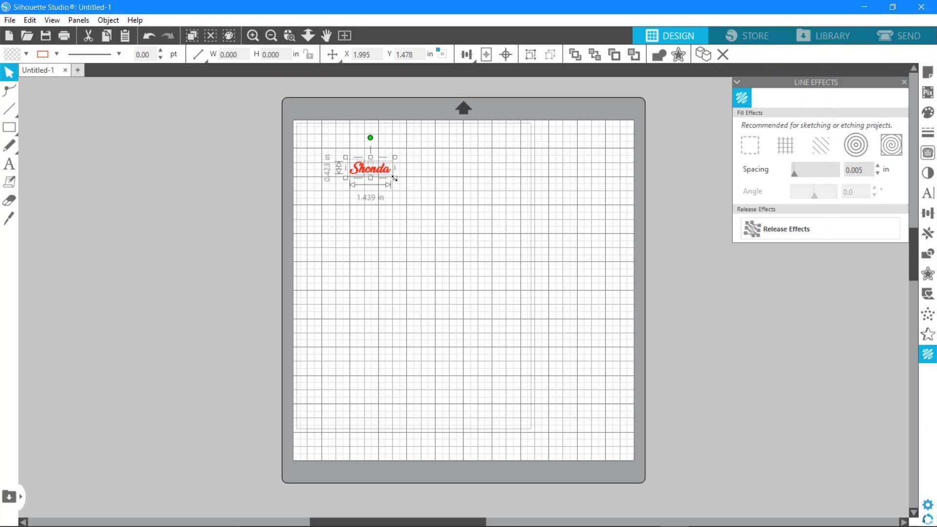
Scale the filled name down proportionally to about 0.96 in wide and deselect all its pieces
key(ctrl+z)
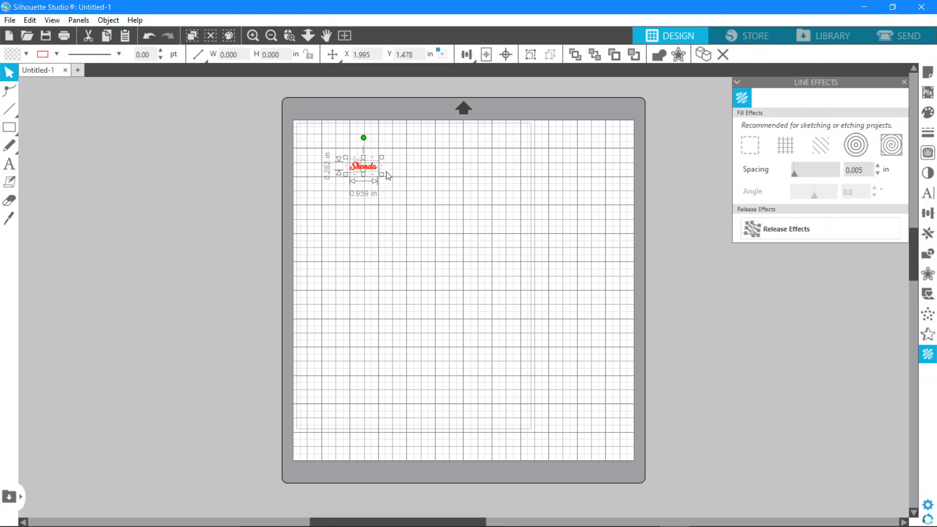
key(i)
key(ctrl+plus)
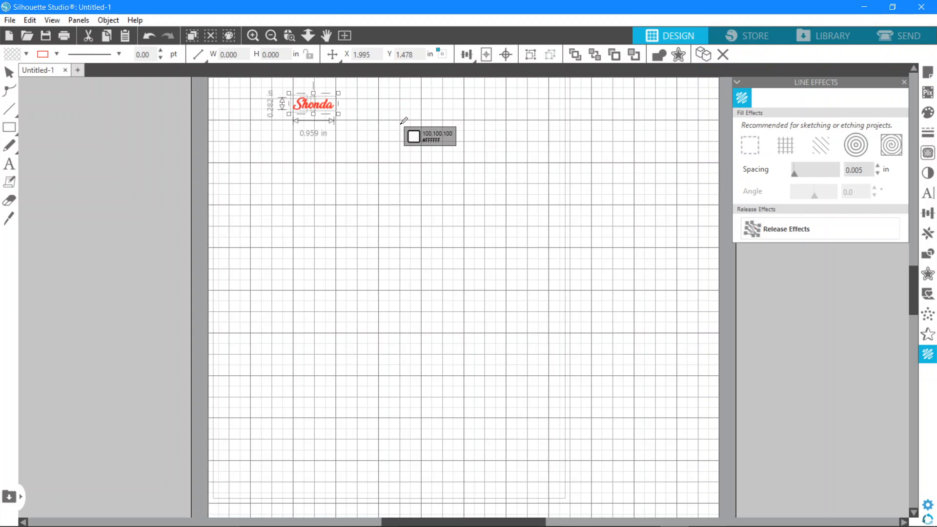
key(ctrl+plus)
key(space)
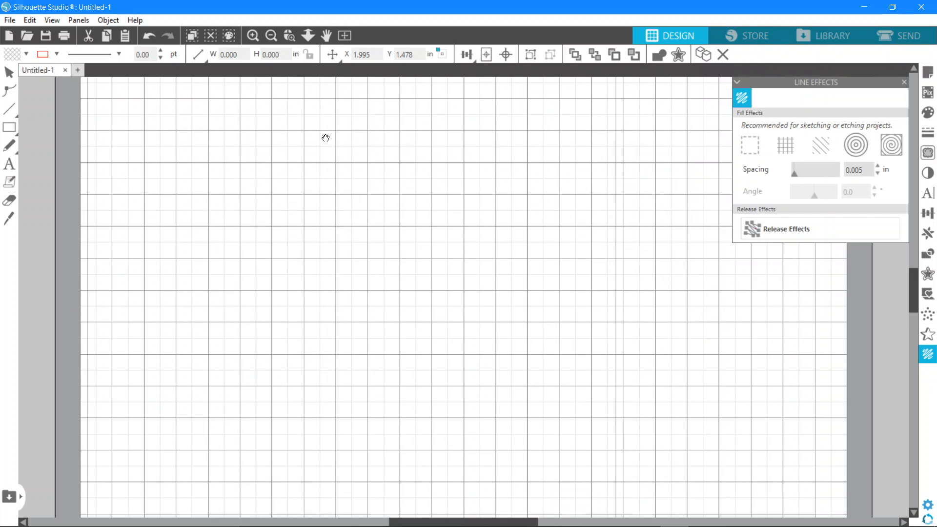
drag(324, 138, 451, 347)
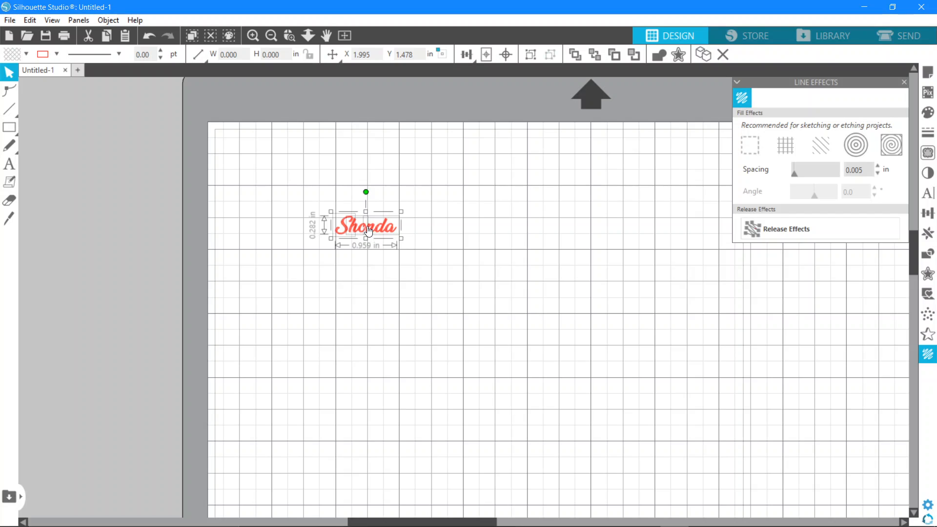
click(408, 253)
click(389, 234)
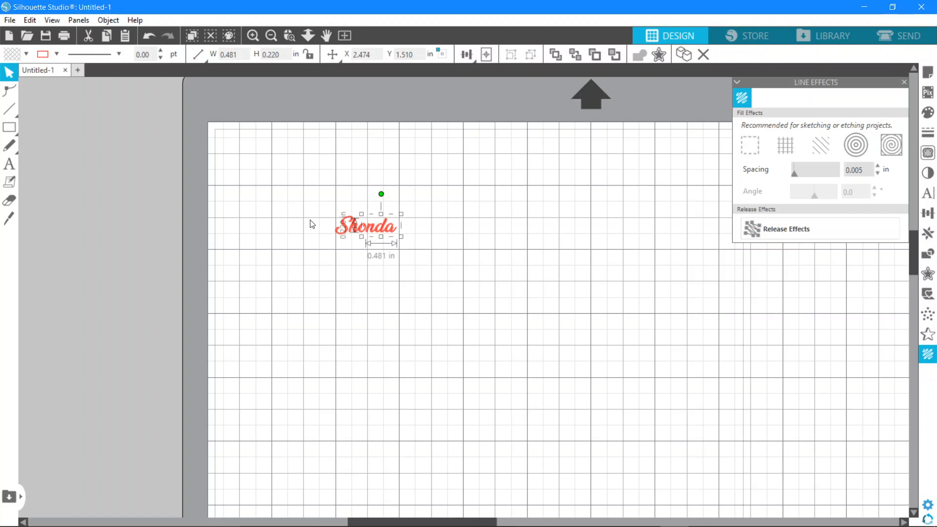
drag(309, 220, 433, 231)
click(506, 213)
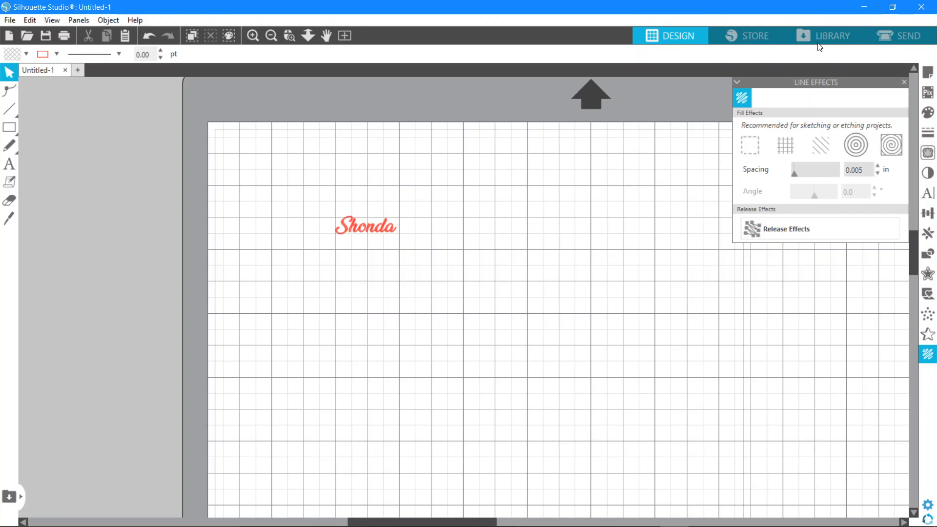
Open the send settings and set the Tool 1 material to Cardstock, Textured - Heavy (80lb)
click(889, 32)
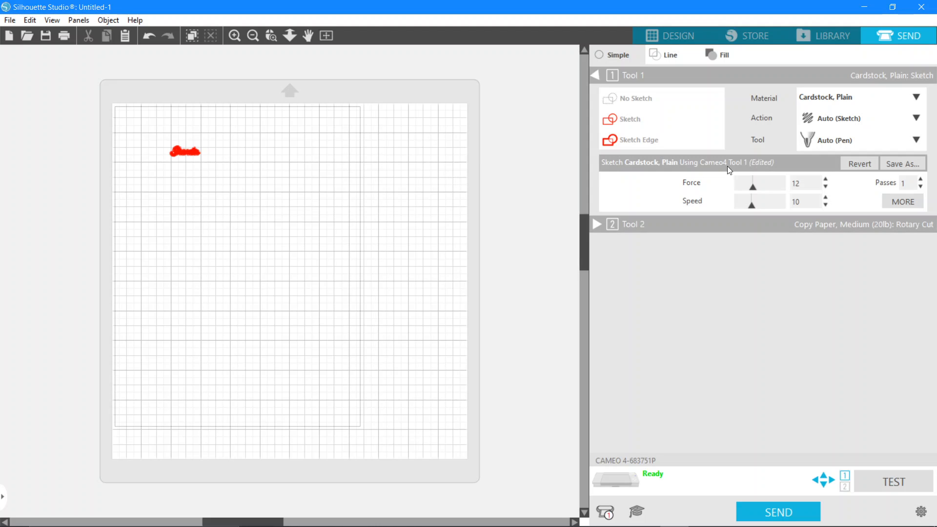
click(845, 103)
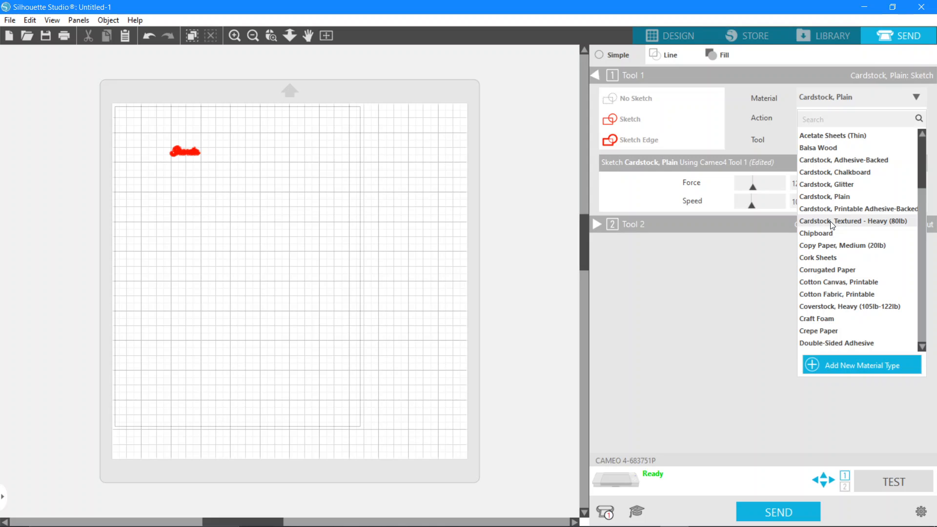
click(818, 197)
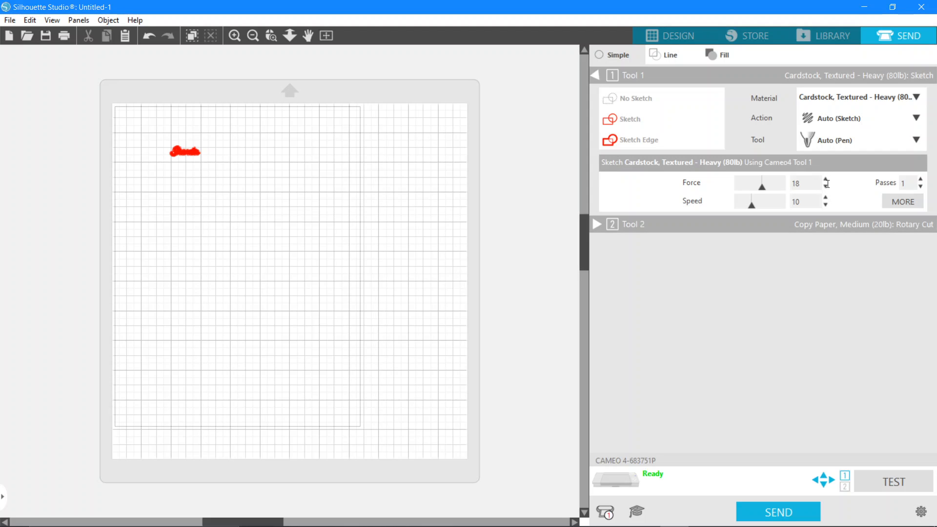
Lower the Tool 1 sketch force to 8 for the textured cardstock
click(826, 187)
click(826, 187)
click(827, 187)
click(826, 187)
click(827, 187)
click(827, 187)
click(827, 188)
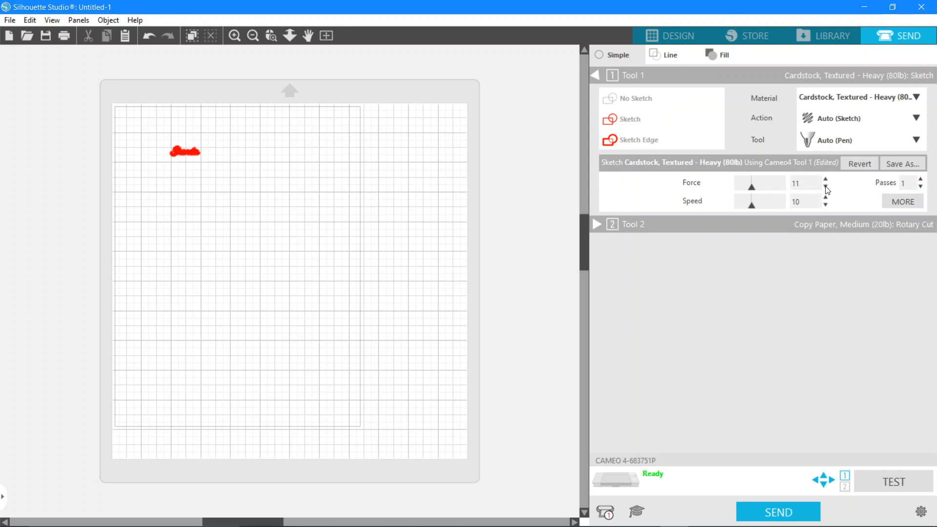
click(827, 187)
click(827, 187)
click(826, 179)
click(826, 187)
click(826, 187)
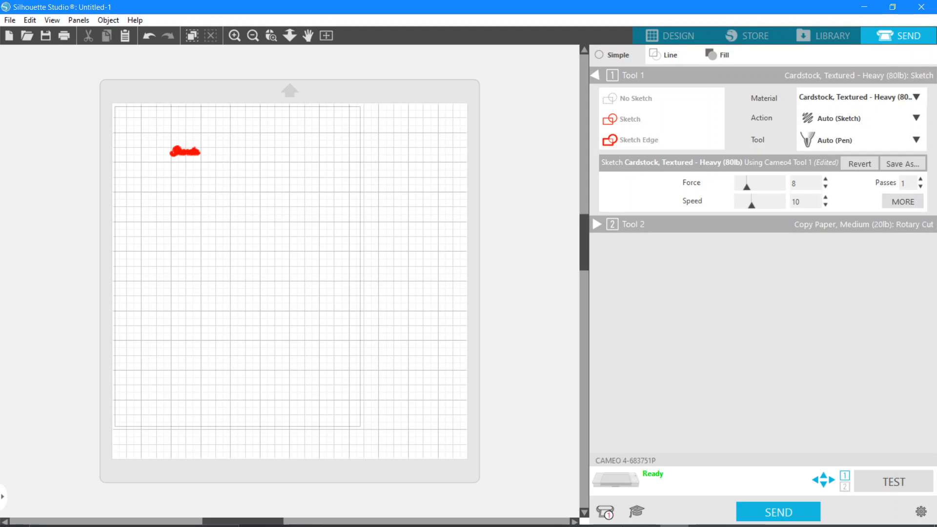
mouse_move(696, 525)
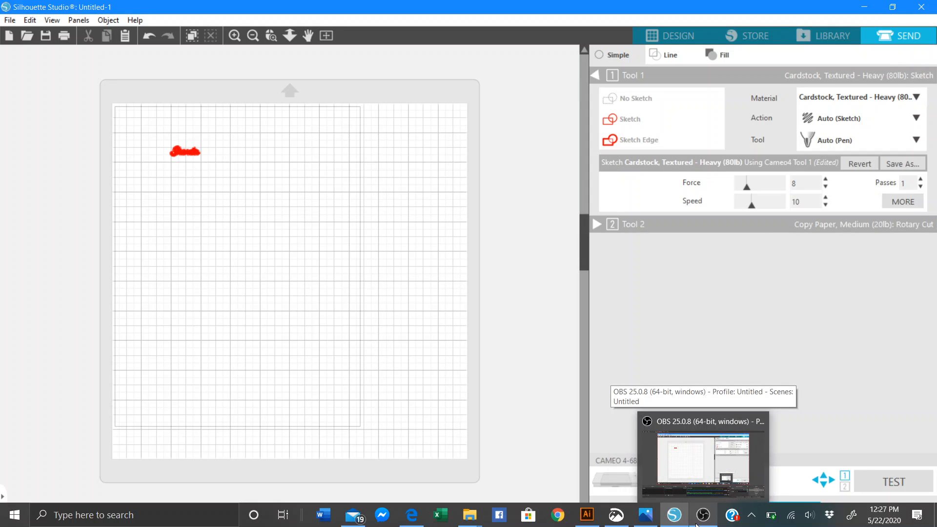
click(701, 521)
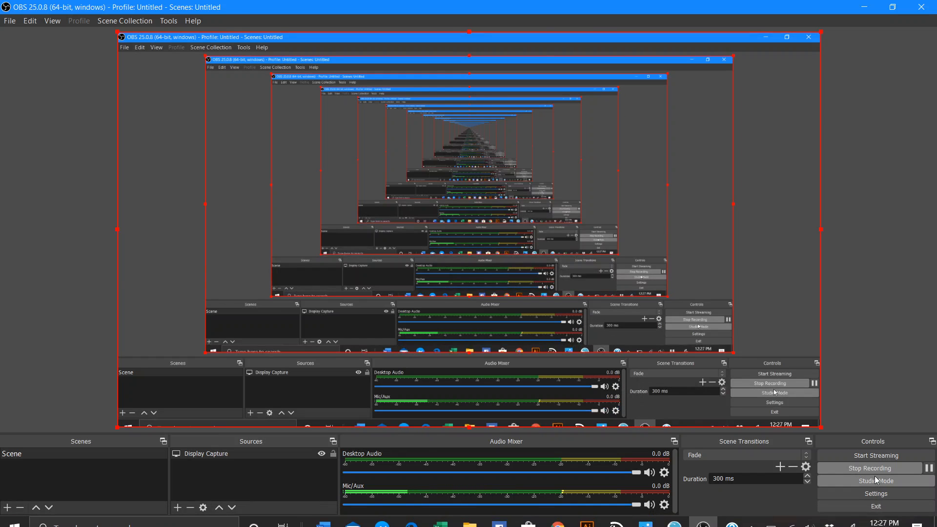